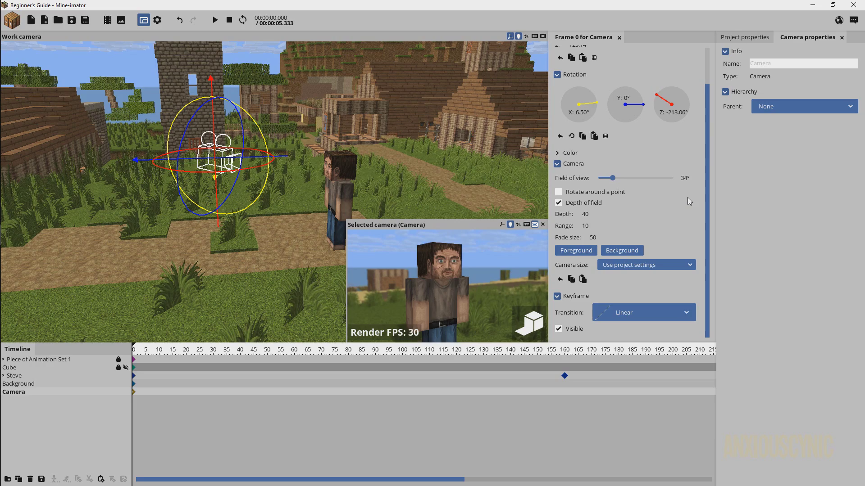
Step: Create a second camera in the scene
{"action": "mouse_move", "coordinate": [476, 132]}
{"action": "right_mouse_down"}
{"action": "mouse_move", "coordinate": [426, 137]}
{"action": "mouse_move", "coordinate": [476, 134]}
{"action": "right_mouse_up"}
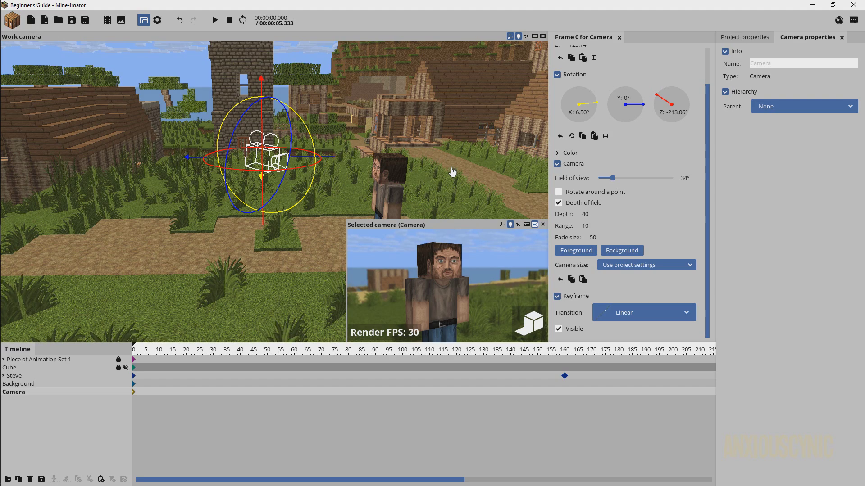
{"action": "left_click", "coordinate": [12, 22]}
{"action": "left_click", "coordinate": [18, 165]}
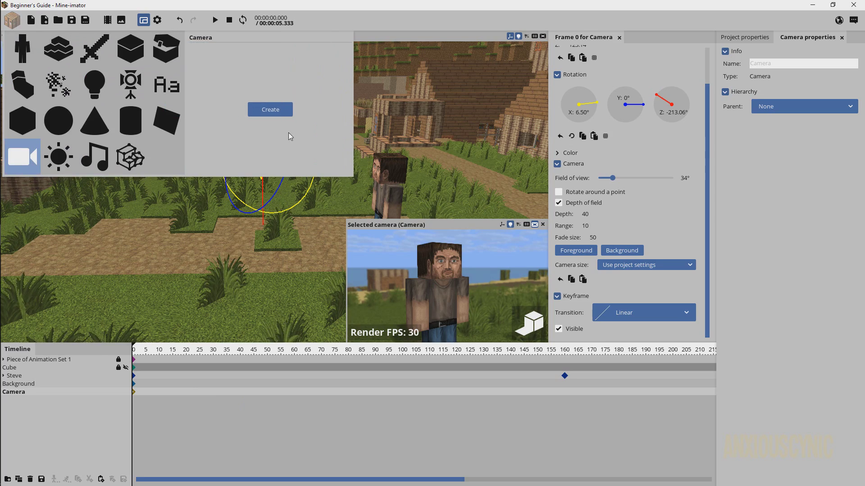
{"action": "left_click", "coordinate": [276, 110]}
Step: Rename the original camera CameraA and the new one CameraB
{"action": "left_click", "coordinate": [27, 400]}
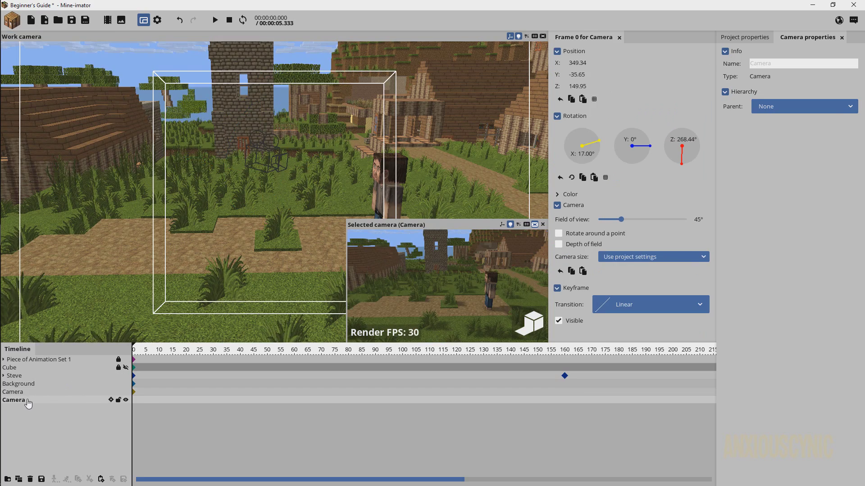
{"action": "left_click", "coordinate": [809, 63]}
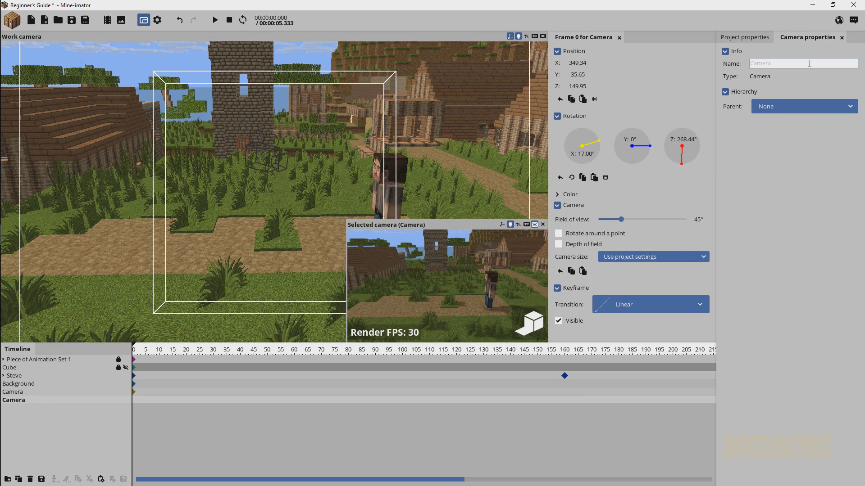
{"action": "type", "text": "Camera"}
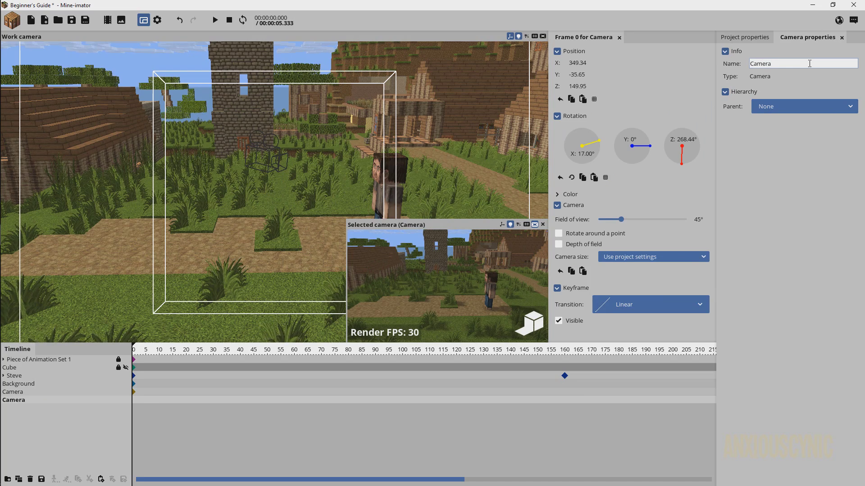
{"action": "type", "text": "A"}
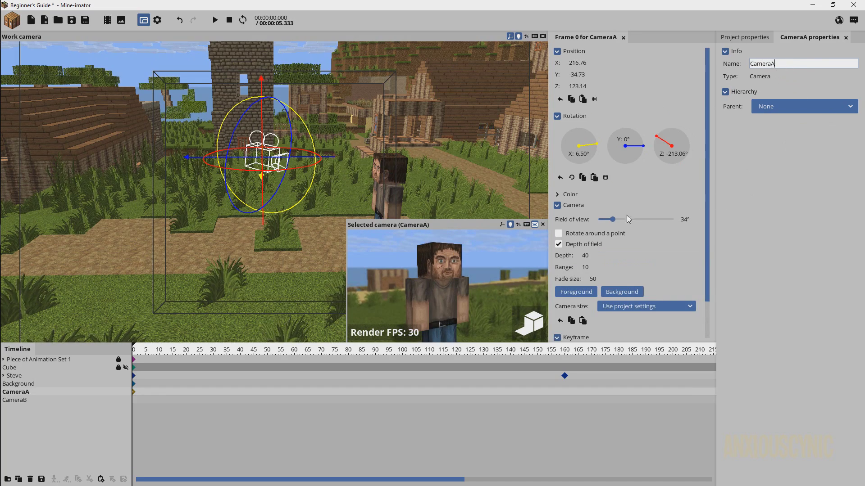
{"action": "left_click", "coordinate": [21, 400]}
{"action": "left_click", "coordinate": [36, 393]}
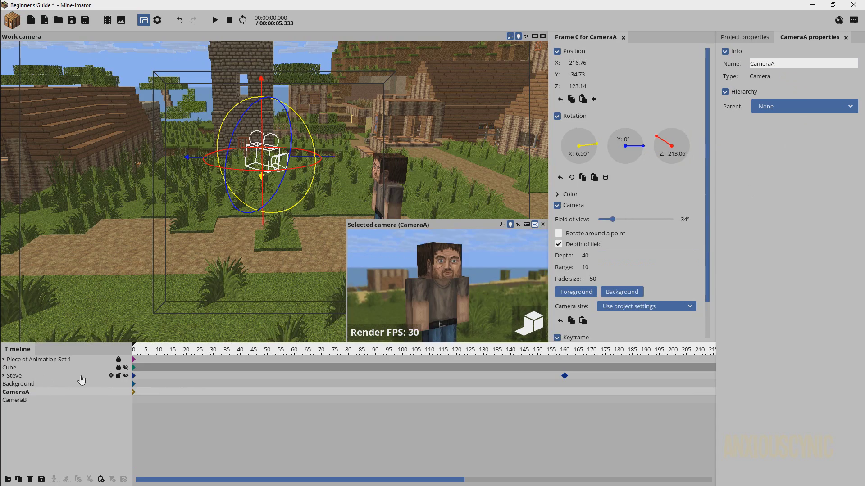
Step: Place CameraB at about X -171, Y -9, Z 137, looking through the tower window with a 19° field of view, and save
{"action": "left_click", "coordinate": [24, 401]}
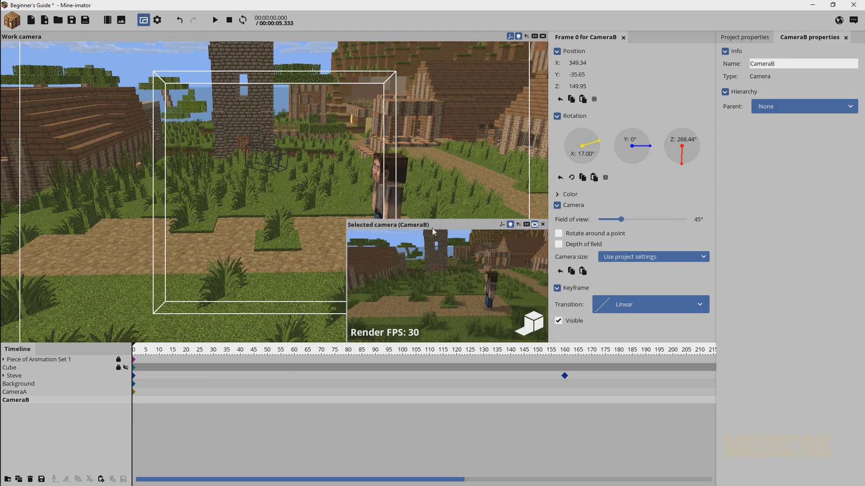
{"action": "key", "text": "w"}
{"action": "mouse_move", "coordinate": [467, 288]}
{"action": "right_mouse_down"}
{"action": "mouse_move", "coordinate": [448, 241]}
{"action": "mouse_move", "coordinate": [532, 248]}
{"action": "mouse_move", "coordinate": [563, 265]}
{"action": "mouse_move", "coordinate": [680, 271]}
{"action": "mouse_move", "coordinate": [640, 277]}
{"action": "mouse_move", "coordinate": [568, 246]}
{"action": "mouse_move", "coordinate": [467, 288]}
{"action": "right_mouse_up"}
{"action": "key", "text": "a"}
{"action": "key", "text": "w"}
{"action": "key", "text": "w"}
{"action": "left_click_drag", "start_coordinate": [618, 219], "coordinate": [606, 221]}
{"action": "right_click_drag", "start_coordinate": [532, 234], "coordinate": [532, 233]}
{"action": "key", "text": "s"}
{"action": "key", "text": "q"}
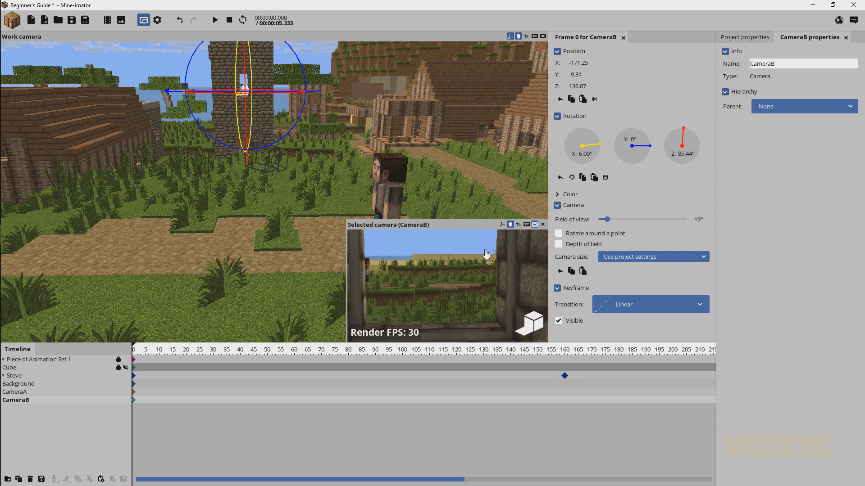
{"action": "key", "text": "ctrl+s"}
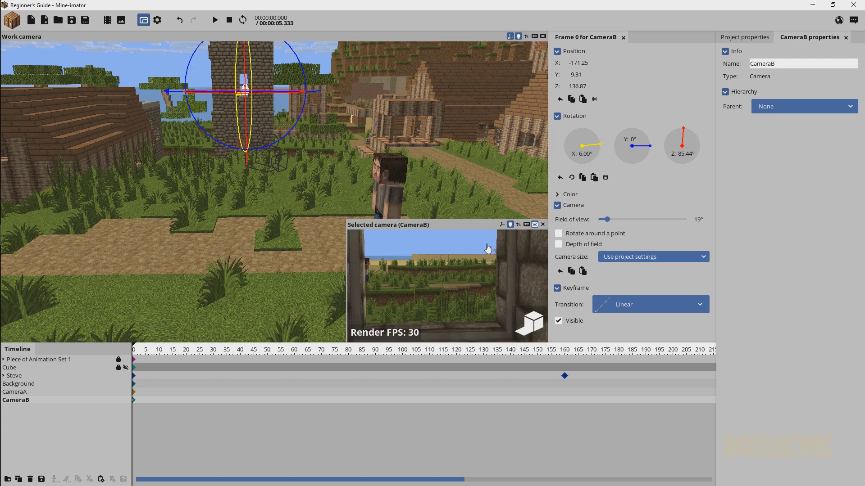
Step: Enable depth of field on CameraB with a range of 25 and a depth of 396.84, and save the project
{"action": "left_click", "coordinate": [559, 245]}
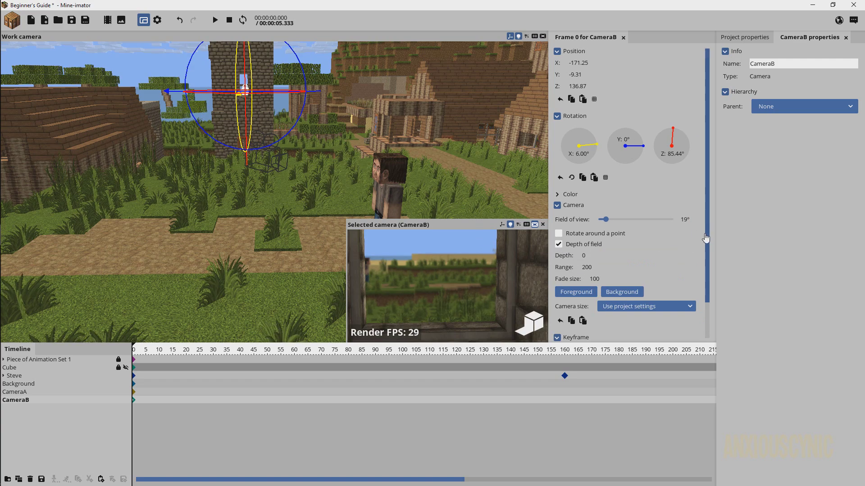
{"action": "scroll", "coordinate": [631, 239], "scroll_direction": "down", "scroll_amount": 1}
{"action": "left_click", "coordinate": [587, 243]}
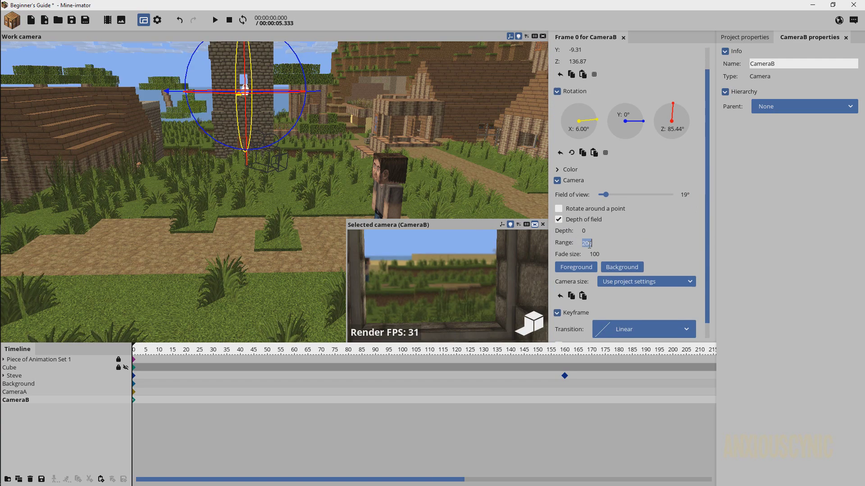
{"action": "type", "text": "25"}
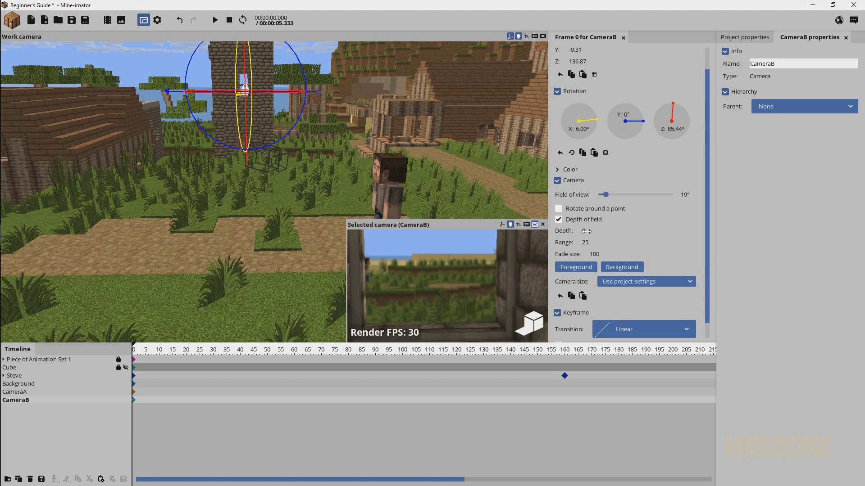
{"action": "left_click_drag", "start_coordinate": [586, 231], "coordinate": [671, 234]}
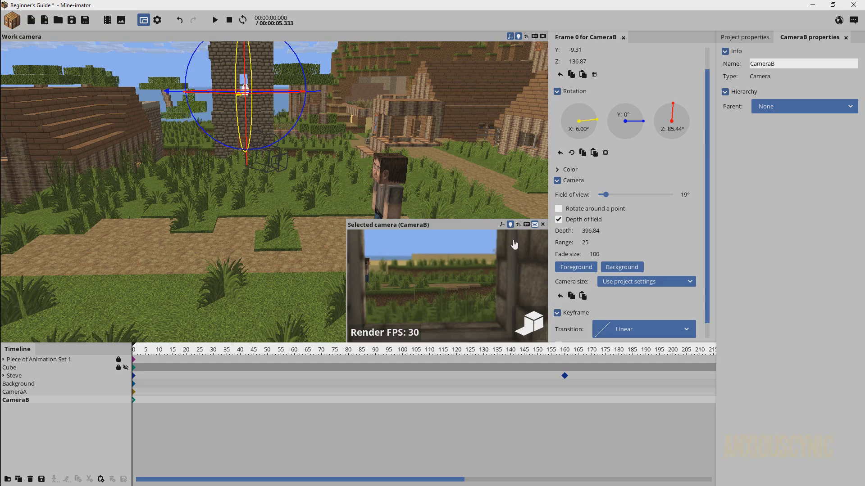
{"action": "left_click", "coordinate": [74, 23]}
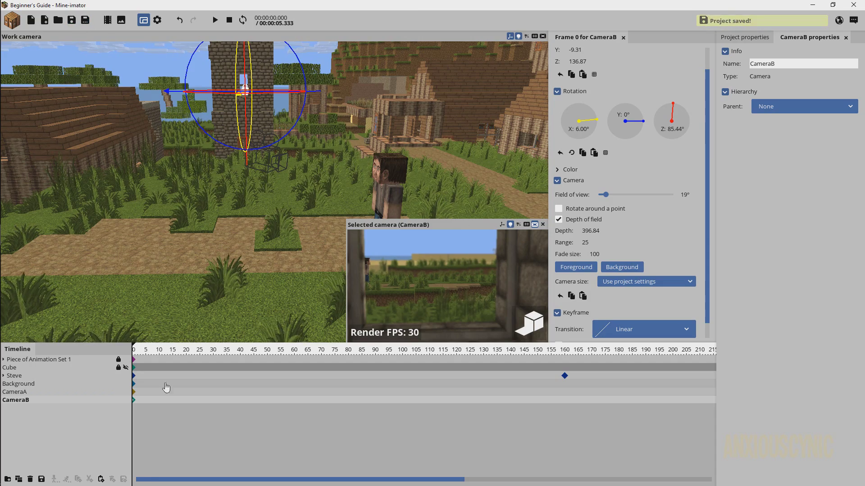
Step: Compare the active camera view at the first frames with the individual views of CameraA and CameraB
{"action": "left_click", "coordinate": [151, 424]}
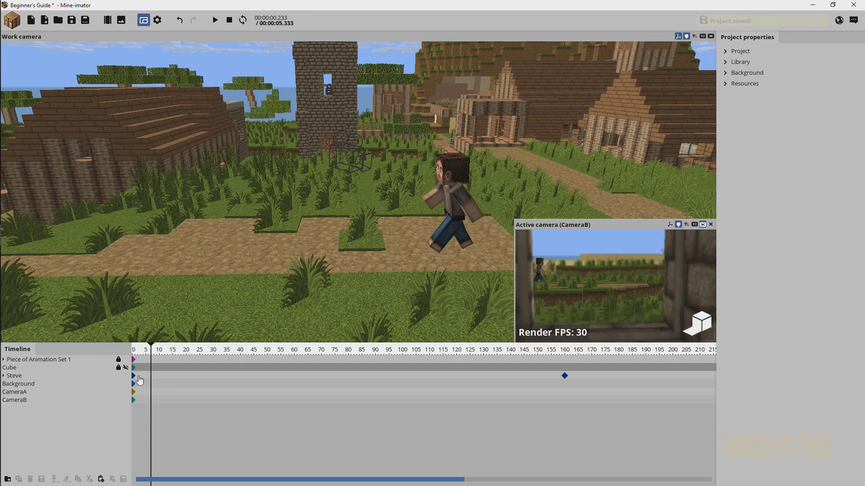
{"action": "left_click", "coordinate": [134, 349]}
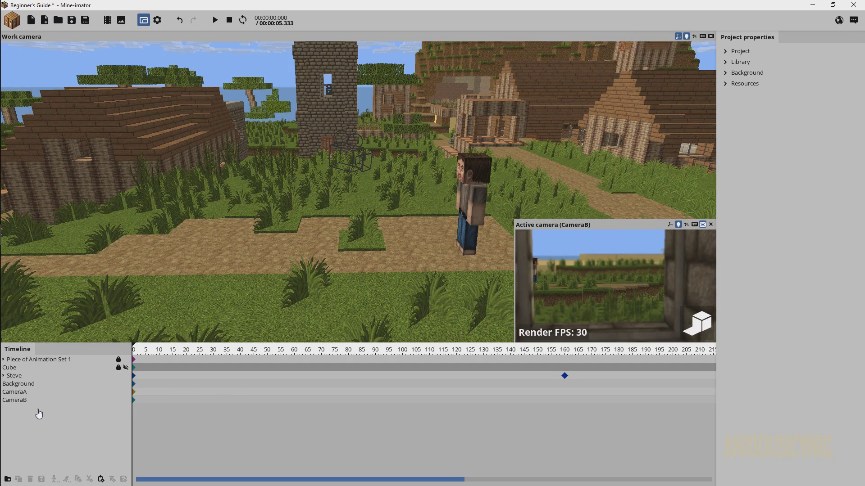
{"action": "left_click", "coordinate": [24, 393]}
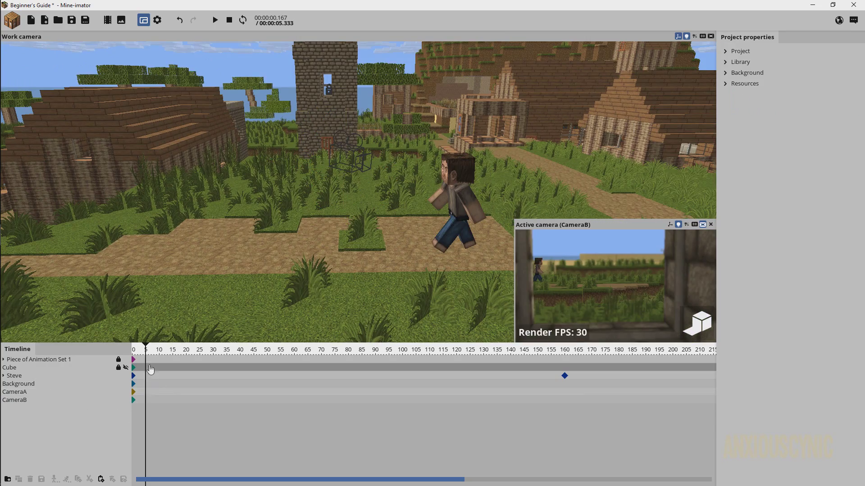
{"action": "left_click", "coordinate": [144, 428]}
{"action": "left_click_drag", "start_coordinate": [126, 350], "coordinate": [83, 343]}
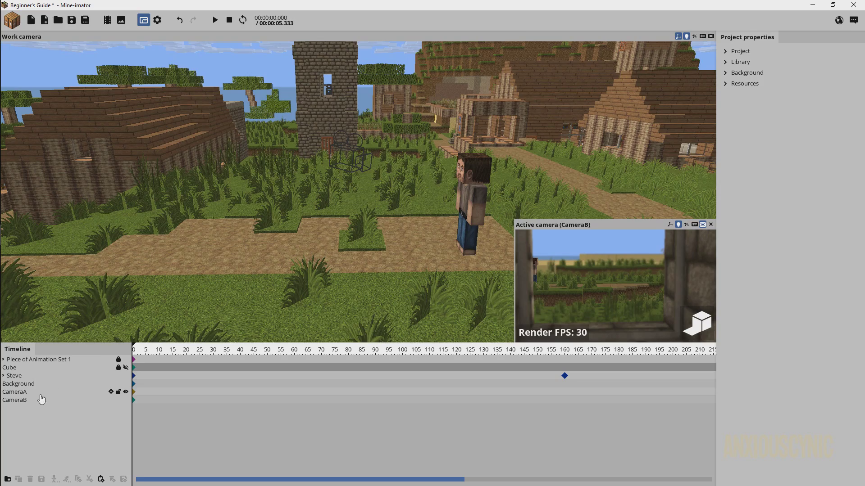
{"action": "left_click", "coordinate": [26, 394]}
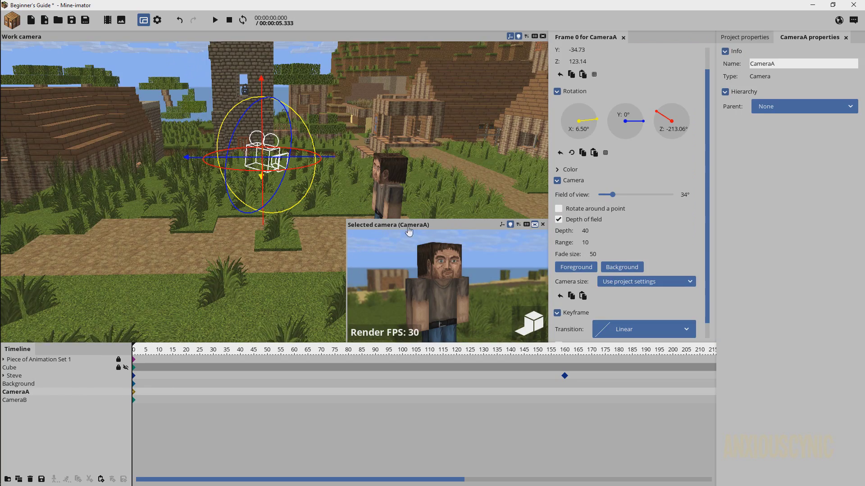
{"action": "left_click", "coordinate": [36, 401]}
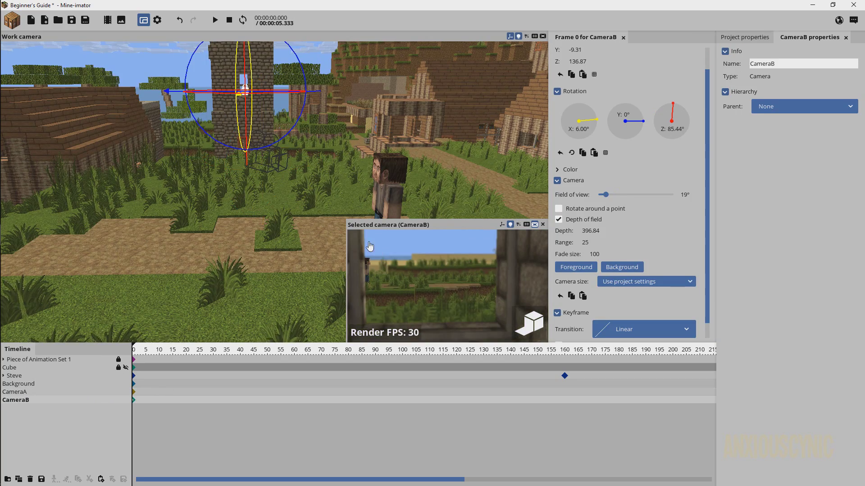
{"action": "left_click", "coordinate": [170, 435]}
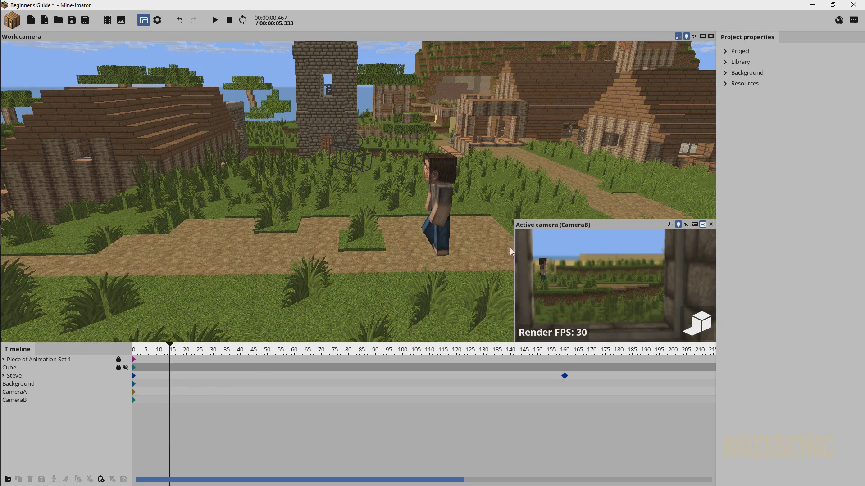
{"action": "left_click_drag", "start_coordinate": [155, 351], "coordinate": [134, 351]}
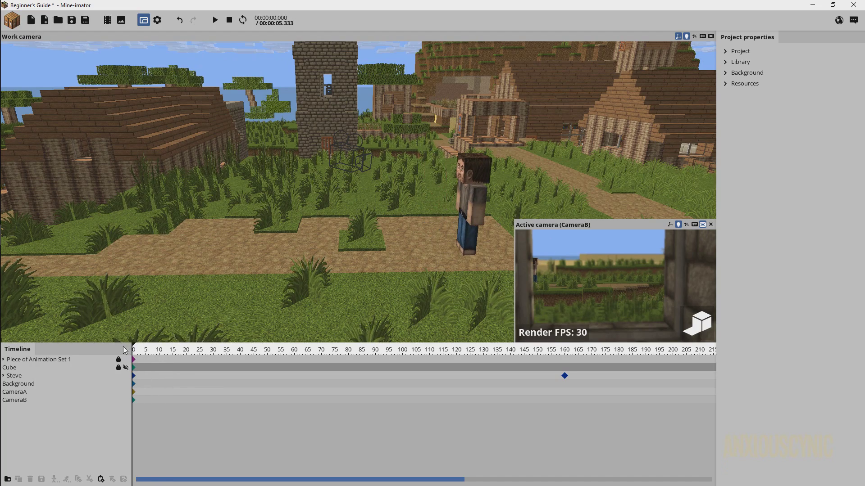
Step: Move CameraB's keyframe from frame 0 to frame 70
{"action": "left_click", "coordinate": [28, 402]}
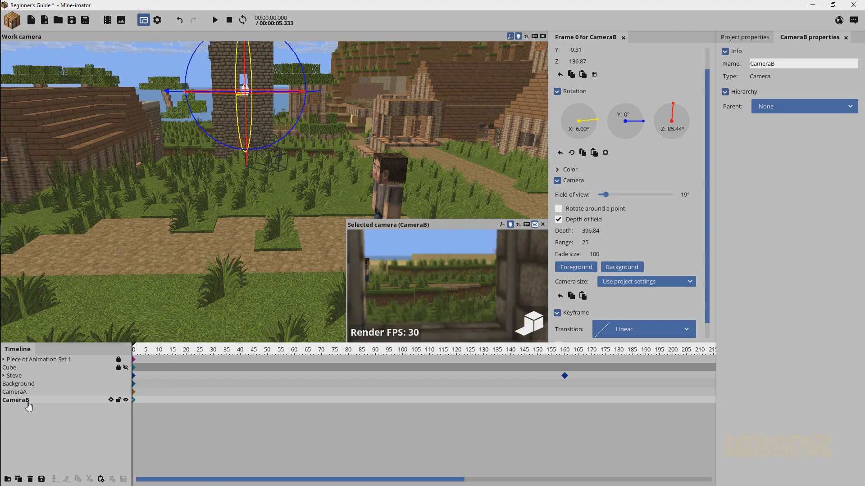
{"action": "left_click_drag", "start_coordinate": [705, 225], "coordinate": [706, 303]}
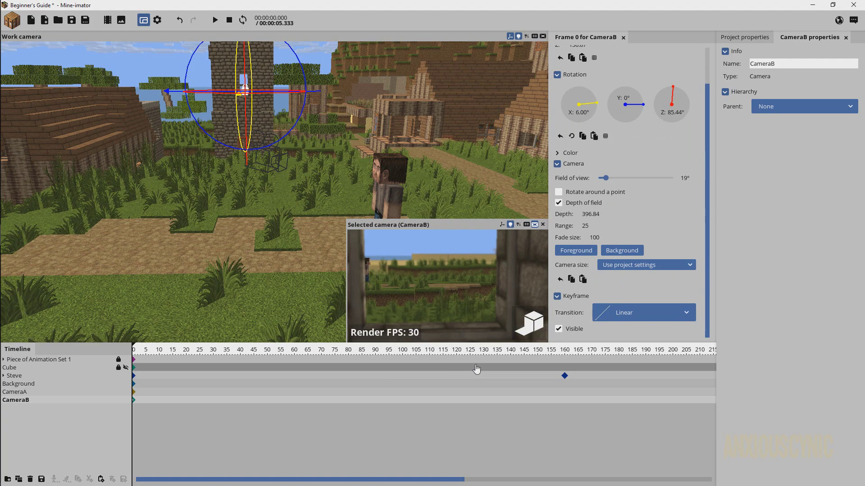
{"action": "left_click", "coordinate": [134, 402]}
{"action": "left_click_drag", "start_coordinate": [133, 401], "coordinate": [321, 399]}
Step: Play the animation from the start to check which camera is active before and after frame 70
{"action": "left_click_drag", "start_coordinate": [291, 350], "coordinate": [82, 343]}
{"action": "key", "text": "space"}
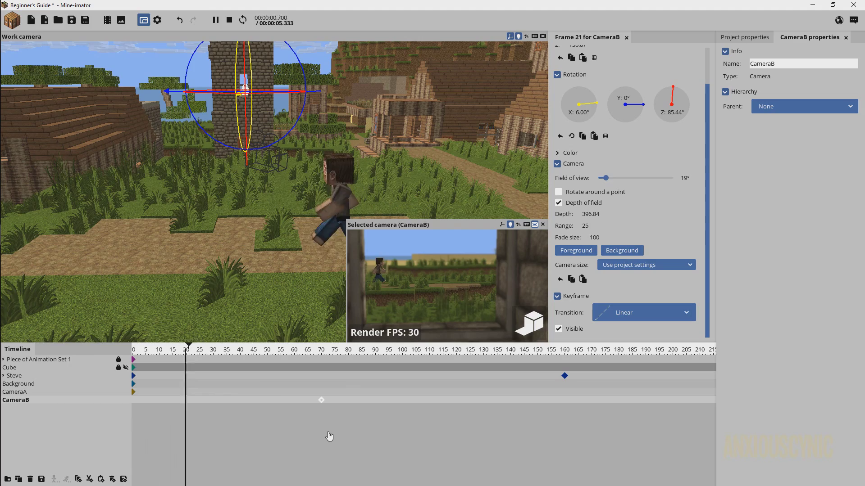
{"action": "key", "text": "space"}
{"action": "left_click", "coordinate": [213, 432]}
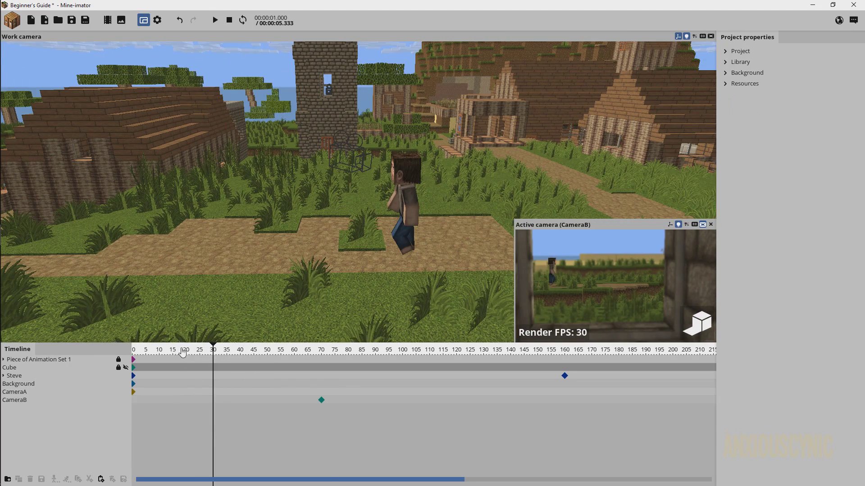
{"action": "left_click_drag", "start_coordinate": [179, 350], "coordinate": [95, 348]}
{"action": "key", "text": "space"}
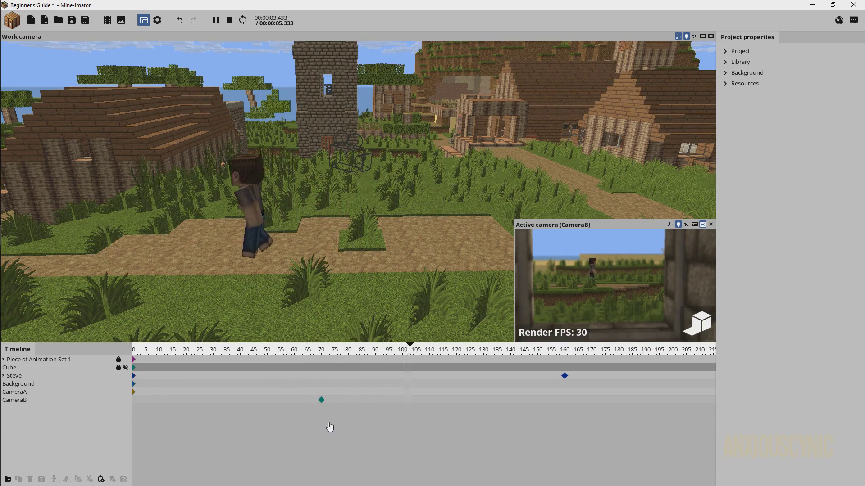
Step: Add a CameraA keyframe at frame 70, turn it to about X 9.75°, Z -302.56° to keep Steve in view, and preview the move
{"action": "left_click_drag", "start_coordinate": [321, 400], "coordinate": [321, 394]}
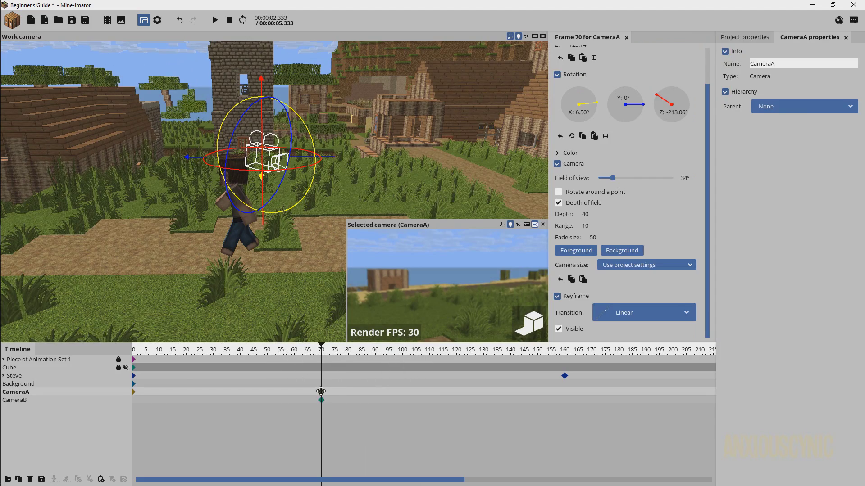
{"action": "left_click_drag", "start_coordinate": [436, 289], "coordinate": [511, 287]}
{"action": "right_click_drag", "start_coordinate": [511, 287], "coordinate": [544, 287]}
{"action": "key", "text": "s"}
{"action": "key", "text": "s"}
{"action": "right_click_drag", "start_coordinate": [405, 288], "coordinate": [406, 294]}
{"action": "left_click", "coordinate": [155, 354]}
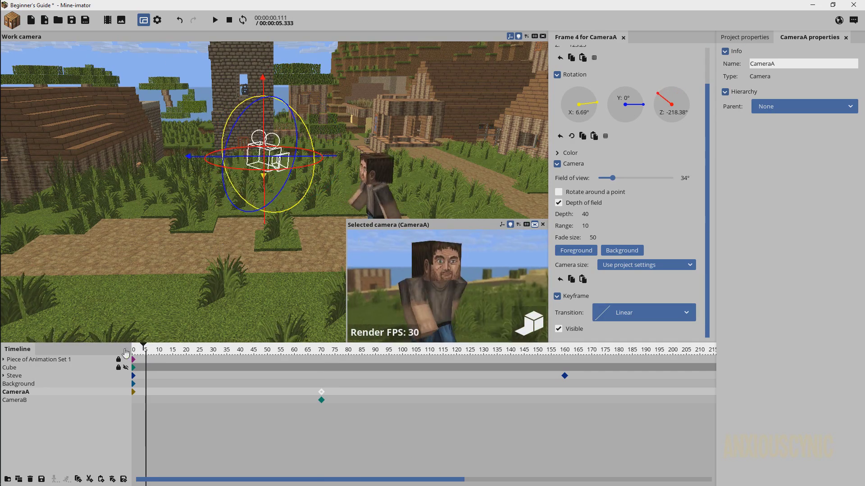
{"action": "key", "text": "space"}
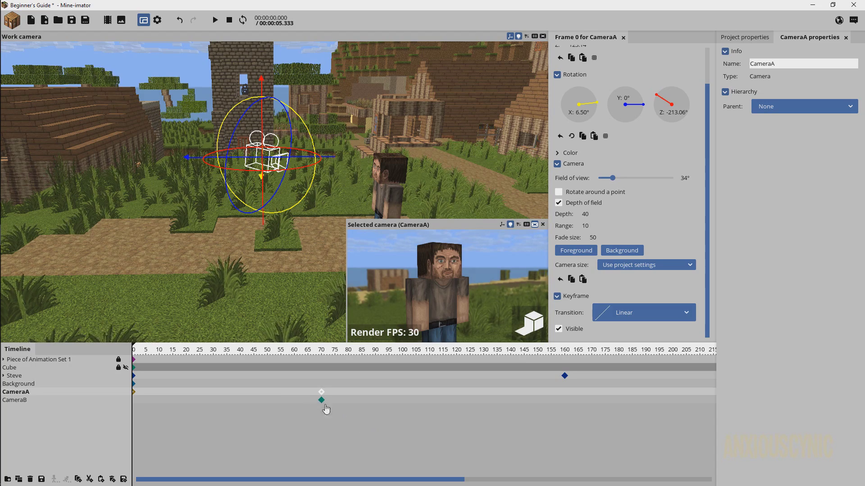
Step: Make CameraA invisible from its keyframe at frame 70
{"action": "left_click", "coordinate": [309, 407]}
{"action": "left_click", "coordinate": [321, 392]}
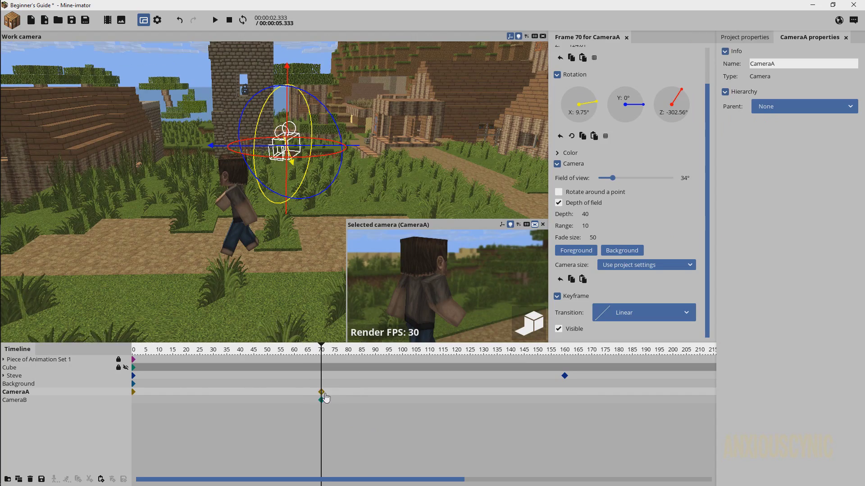
{"action": "left_click", "coordinate": [570, 331]}
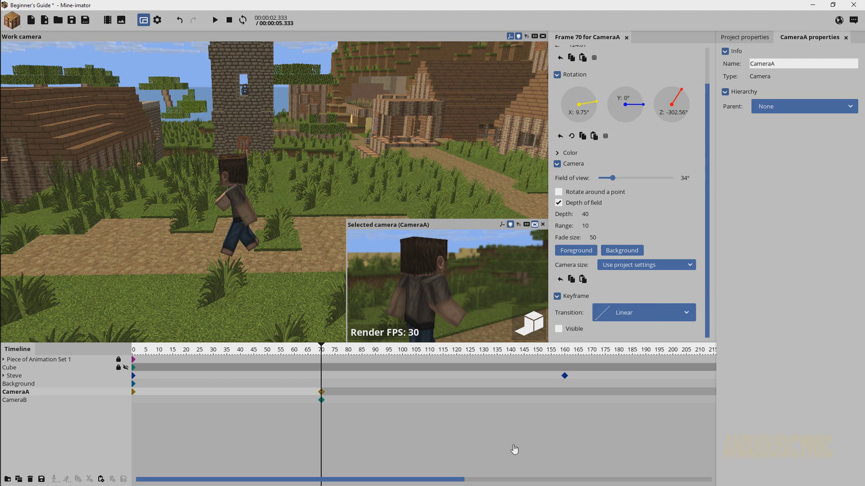
Step: Add a CameraB keyframe at frame 0 and make the camera invisible there
{"action": "left_click", "coordinate": [145, 402]}
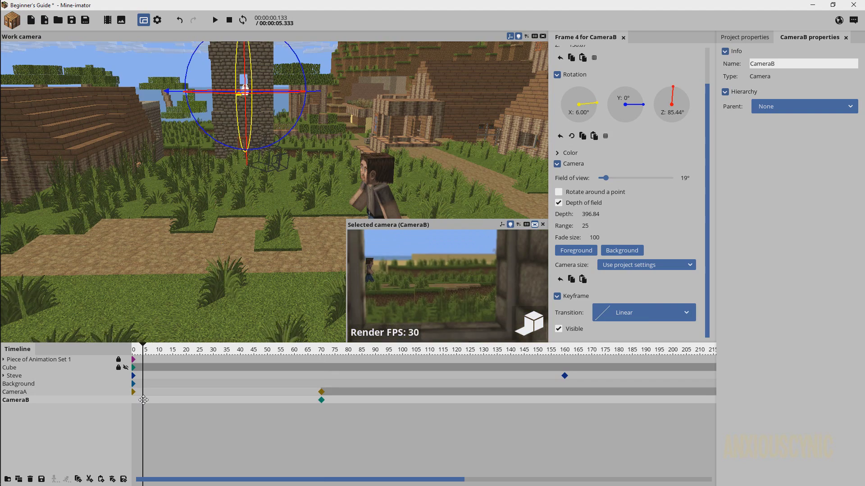
{"action": "left_click", "coordinate": [571, 332]}
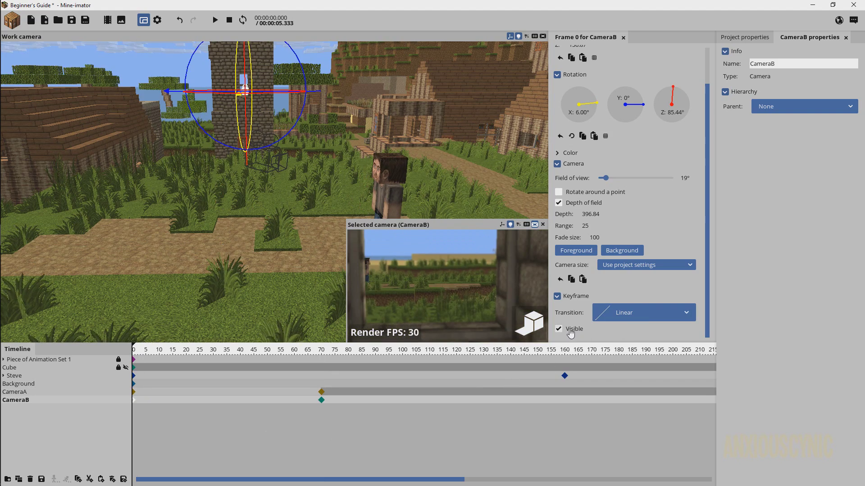
Step: Deselect CameraB and play the animation from frame 0 to check the active camera switch at frame 70
{"action": "left_click", "coordinate": [181, 438]}
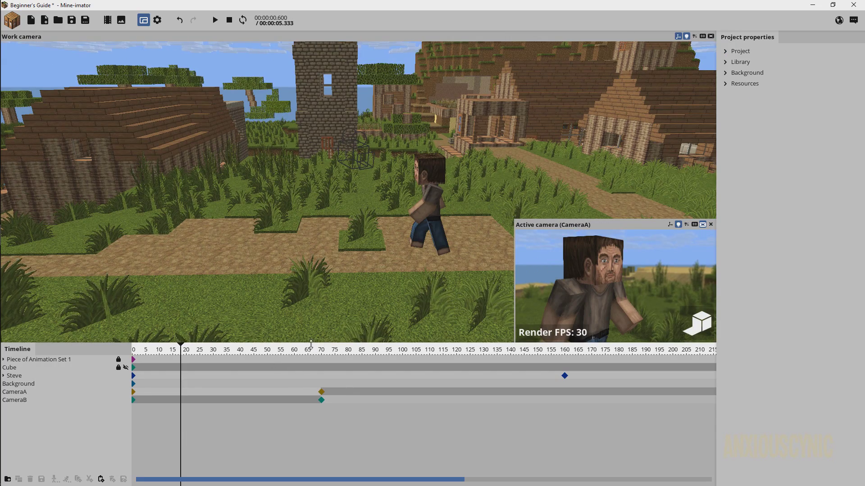
{"action": "left_click_drag", "start_coordinate": [310, 349], "coordinate": [93, 352]}
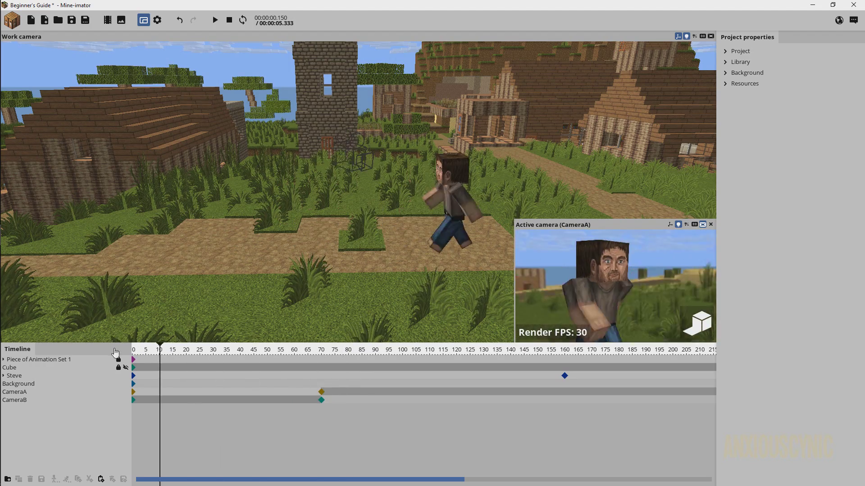
{"action": "key", "text": "space"}
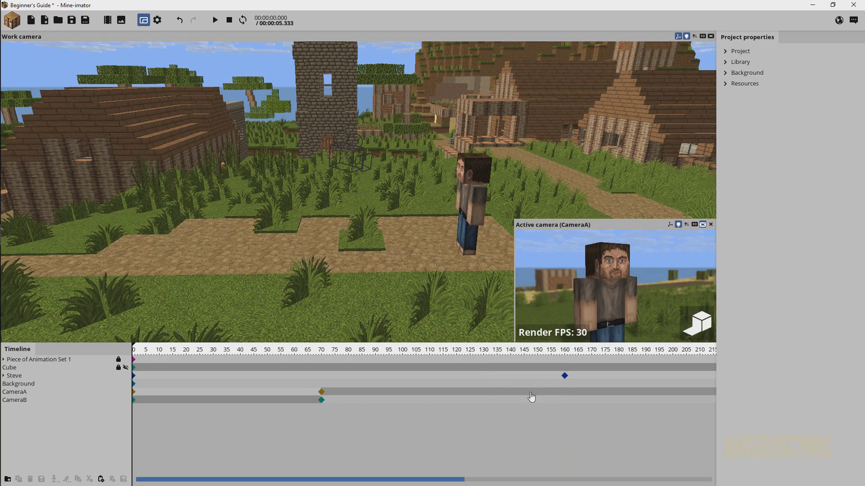
Step: Add keyframes for both cameras at frame 145, making CameraA visible and CameraB invisible
{"action": "left_click_drag", "start_coordinate": [538, 392], "coordinate": [524, 391]}
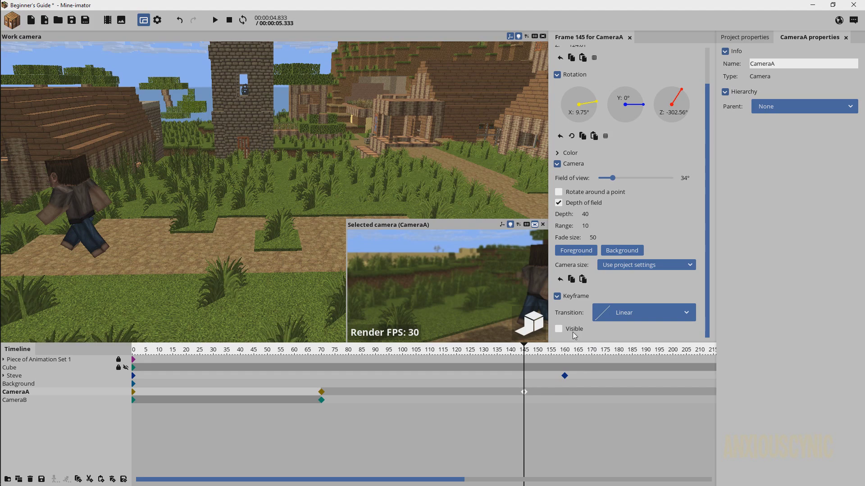
{"action": "left_click", "coordinate": [572, 331]}
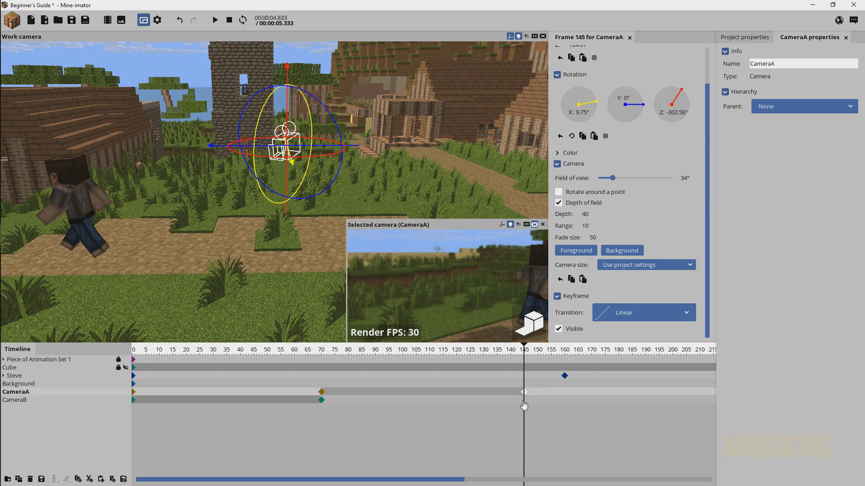
{"action": "left_click", "coordinate": [525, 400]}
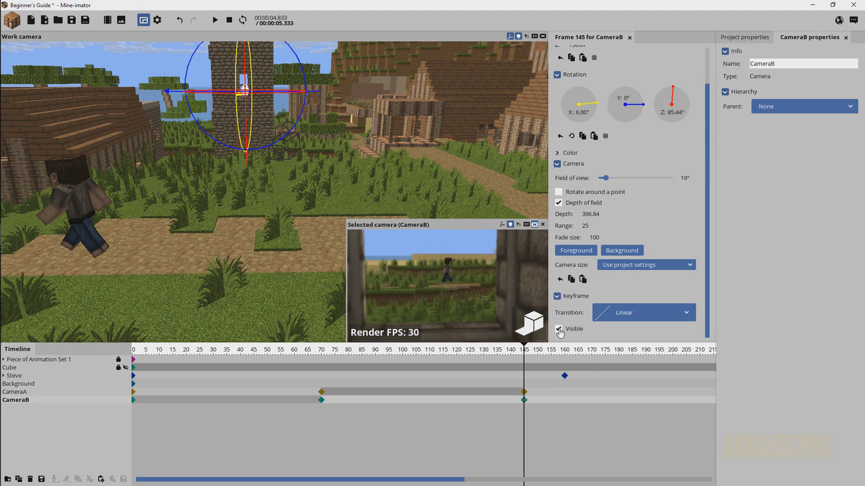
{"action": "left_click", "coordinate": [559, 330]}
Step: At CameraA's frame 145 keyframe, move the camera in front of Steve, turned to about X 7.75°, Z -181.81°, with a 15° field of view
{"action": "left_click", "coordinate": [523, 392]}
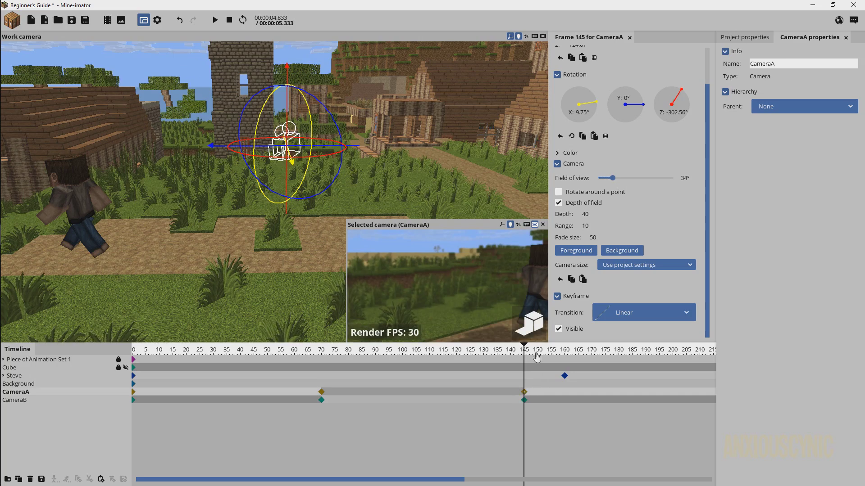
{"action": "mouse_move", "coordinate": [467, 285]}
{"action": "right_mouse_down"}
{"action": "mouse_move", "coordinate": [488, 282]}
{"action": "mouse_move", "coordinate": [407, 275]}
{"action": "mouse_move", "coordinate": [467, 286]}
{"action": "right_mouse_up"}
{"action": "left_click_drag", "start_coordinate": [612, 178], "coordinate": [604, 182]}
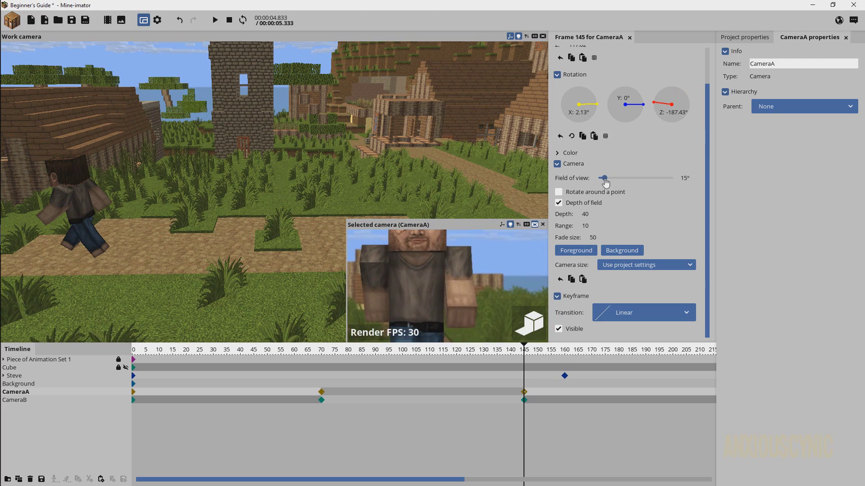
{"action": "right_click_drag", "start_coordinate": [497, 264], "coordinate": [497, 265]}
{"action": "left_click", "coordinate": [524, 391]}
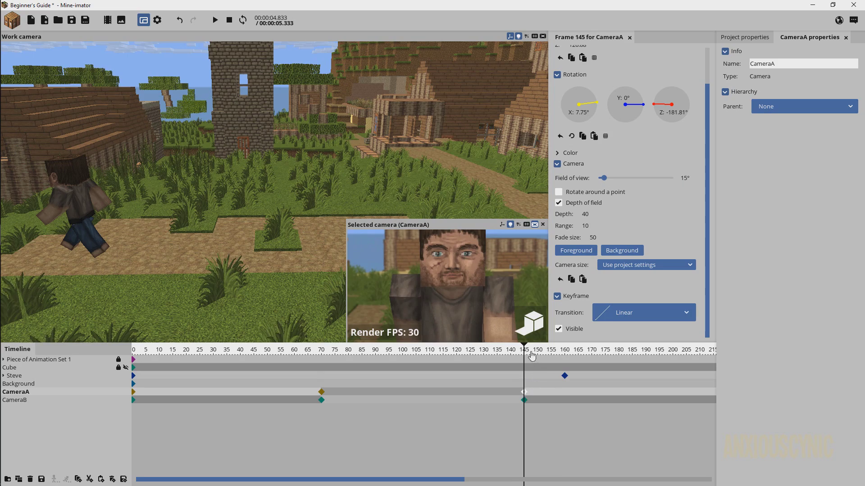
Step: With the playhead at frame 160, reframe CameraA's frame 145 keyframe as a face close-up of Steve, at about X 3.25°, Z -182.31°
{"action": "left_click_drag", "start_coordinate": [524, 350], "coordinate": [564, 350]}
{"action": "right_click_drag", "start_coordinate": [447, 285], "coordinate": [447, 285]}
{"action": "key", "text": "w"}
{"action": "right_click_drag", "start_coordinate": [497, 265], "coordinate": [497, 265]}
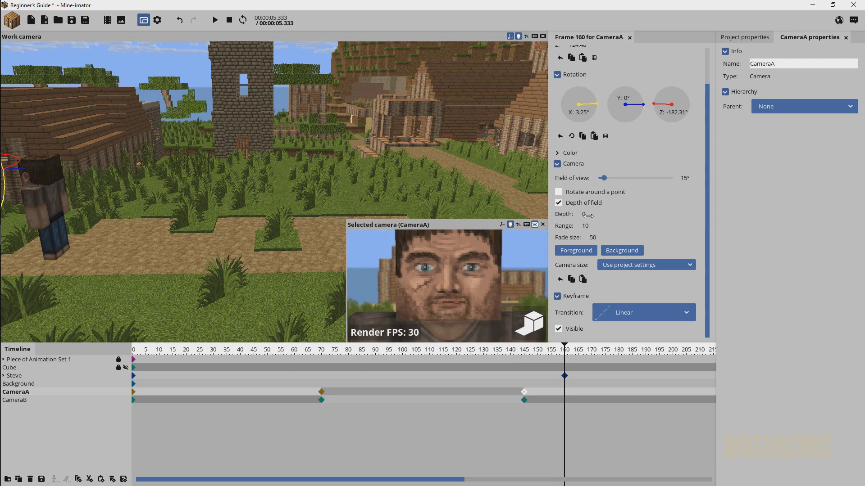
Step: Set CameraA's depth of field depth to 45 and save the project
{"action": "left_click_drag", "start_coordinate": [588, 216], "coordinate": [605, 215]}
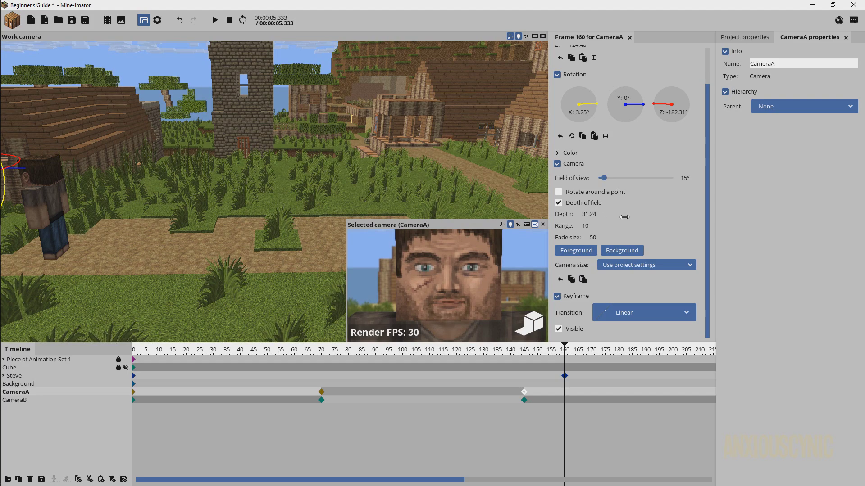
{"action": "left_click", "coordinate": [595, 215]}
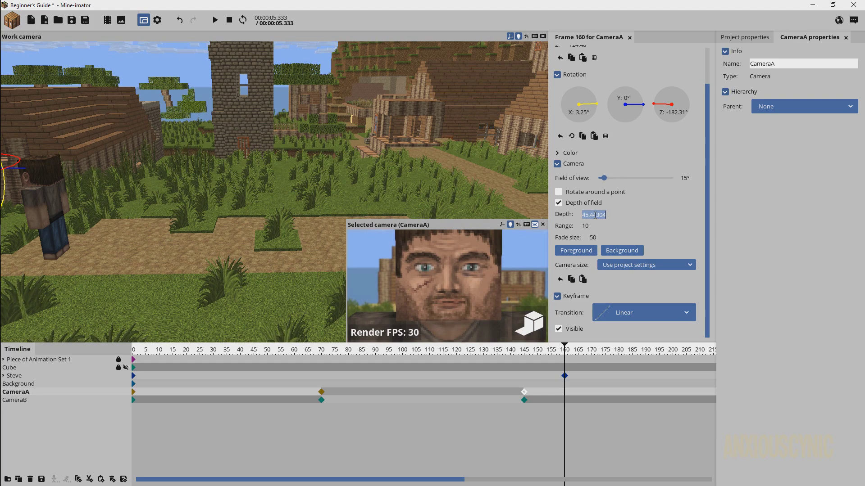
{"action": "type", "text": "45"}
{"action": "left_click", "coordinate": [71, 20]}
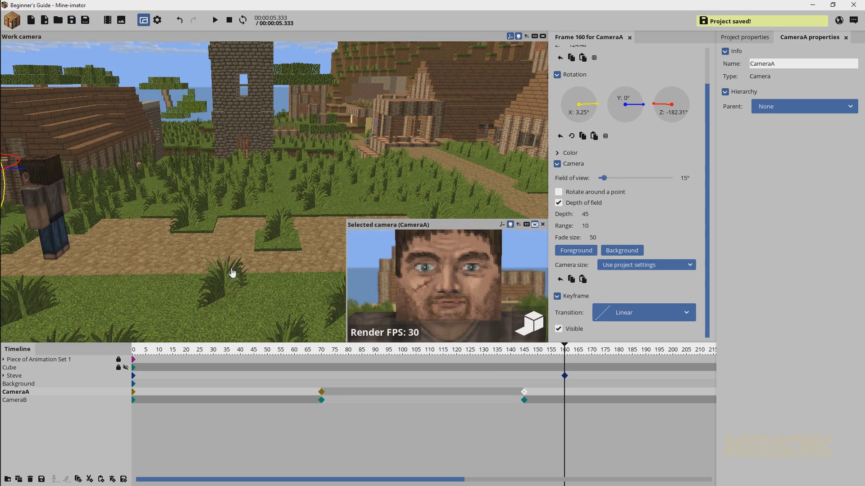
Step: Enlarge the active camera view and play the animation from frame 0 to check the switches between both cameras
{"action": "left_click_drag", "start_coordinate": [502, 354], "coordinate": [89, 333]}
{"action": "left_click", "coordinate": [214, 431]}
{"action": "left_click_drag", "start_coordinate": [170, 356], "coordinate": [114, 352]}
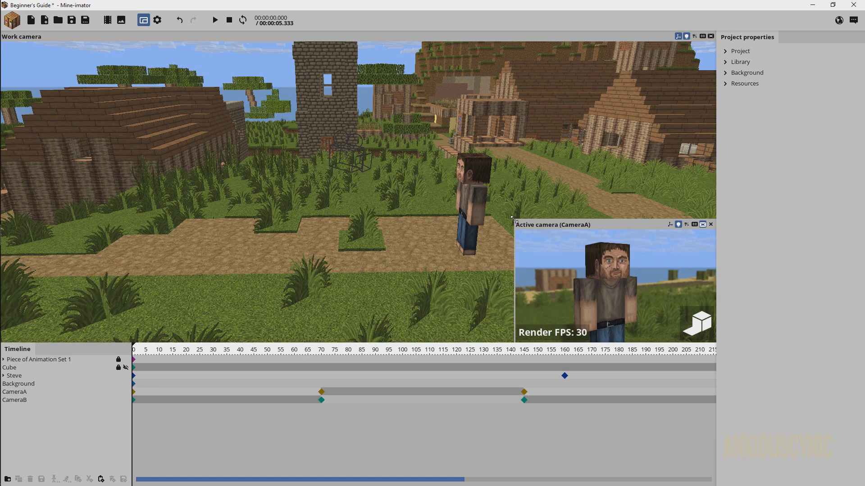
{"action": "left_click_drag", "start_coordinate": [515, 222], "coordinate": [232, 72]}
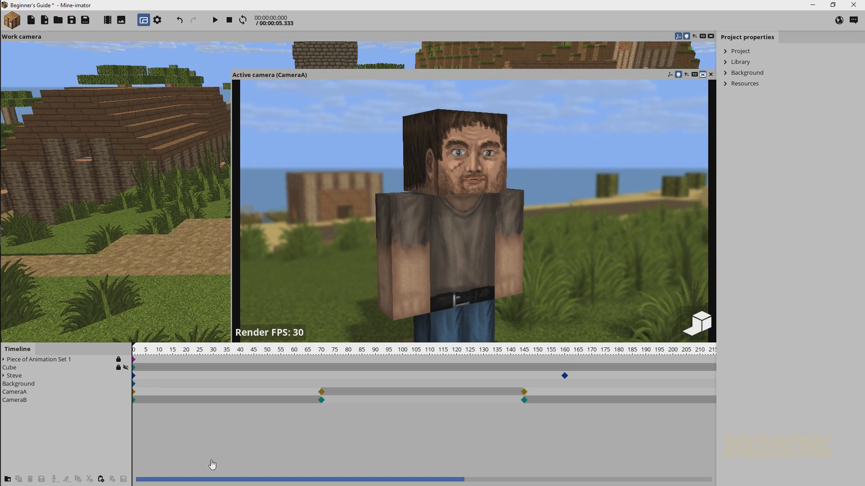
{"action": "key", "text": "space"}
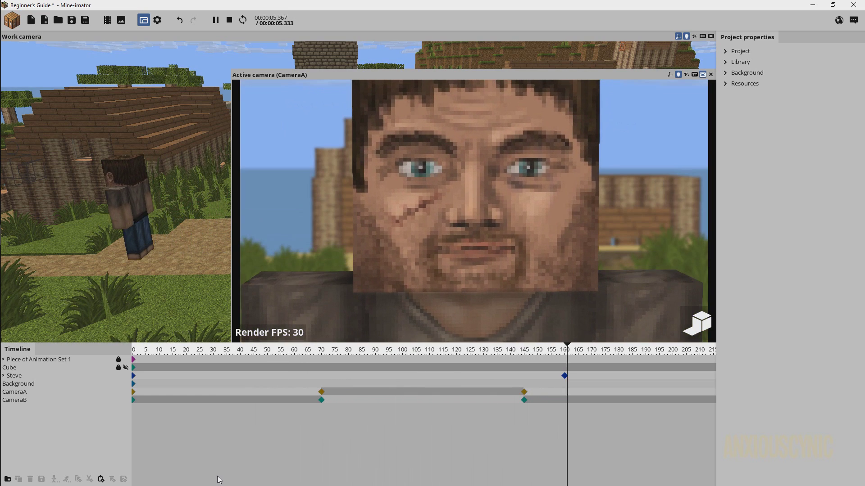
{"action": "key", "text": "space"}
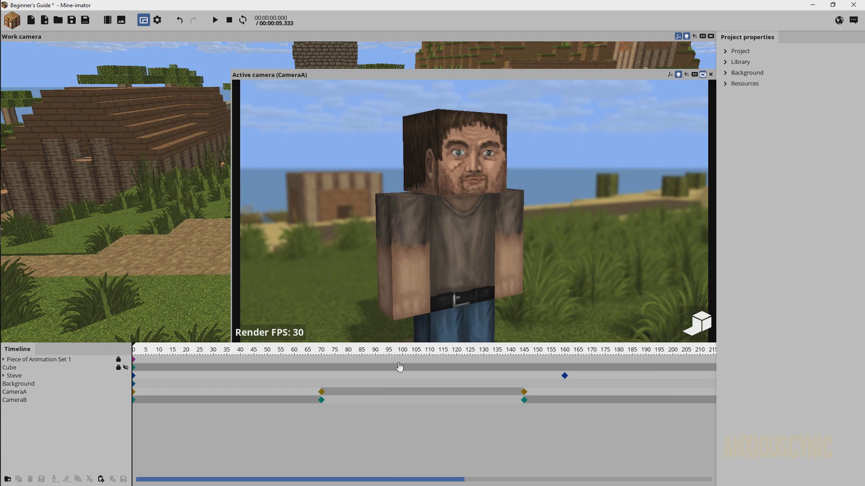
Step: Shrink the active camera view and review both cameras' keyframes at frames 70 and 145
{"action": "left_click_drag", "start_coordinate": [389, 355], "coordinate": [375, 355]}
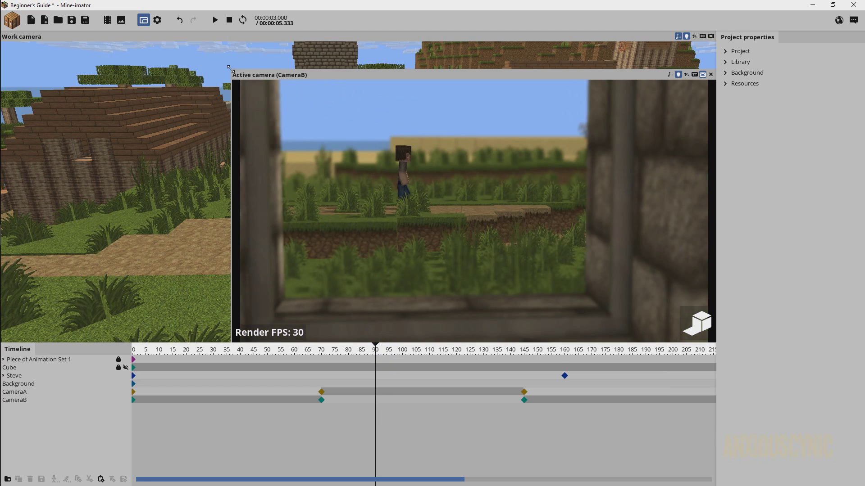
{"action": "left_click_drag", "start_coordinate": [248, 86], "coordinate": [444, 283]}
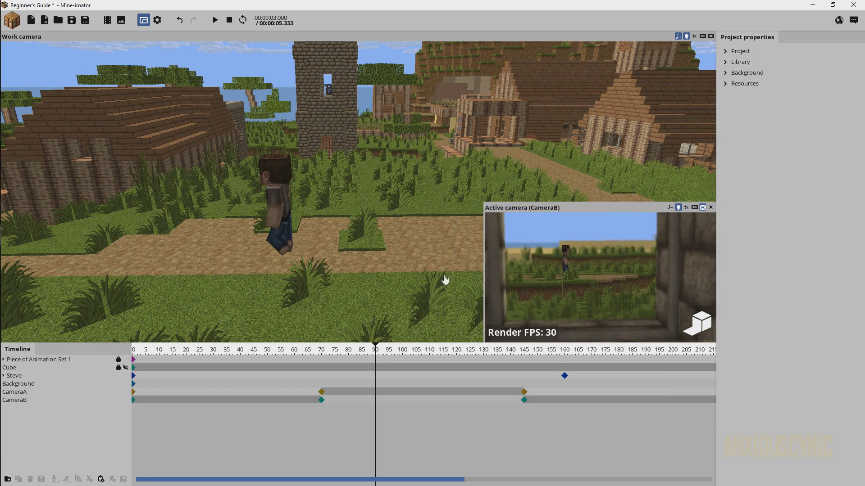
{"action": "left_click", "coordinate": [321, 400]}
{"action": "left_click", "coordinate": [321, 392]}
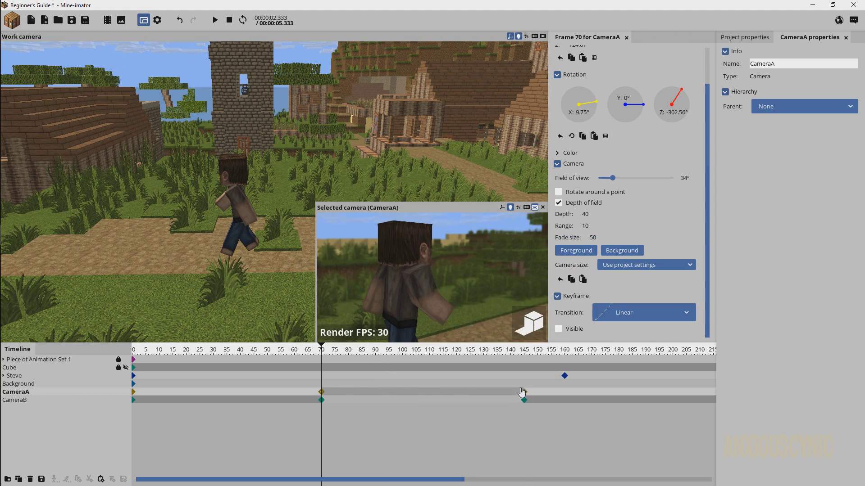
{"action": "left_click", "coordinate": [524, 392]}
{"action": "left_click", "coordinate": [524, 400]}
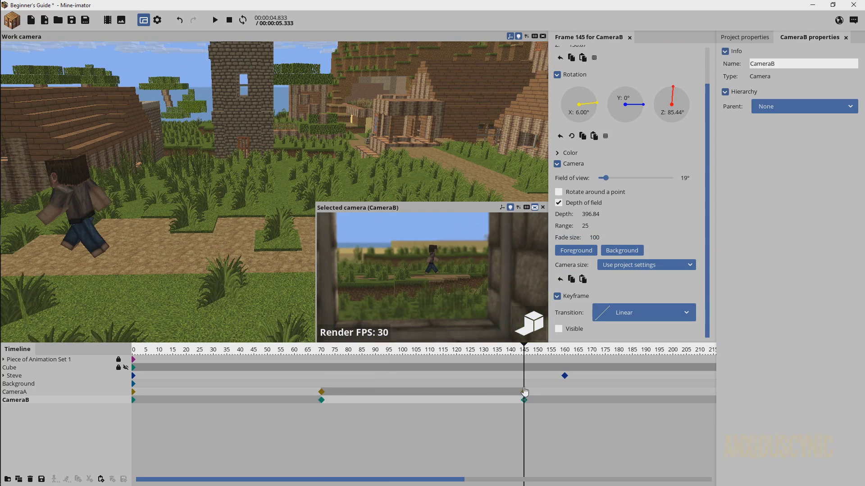
Step: Scrub back through the timeline, deselect CameraB and return the playhead to frame 0
{"action": "left_click_drag", "start_coordinate": [522, 349], "coordinate": [299, 355]}
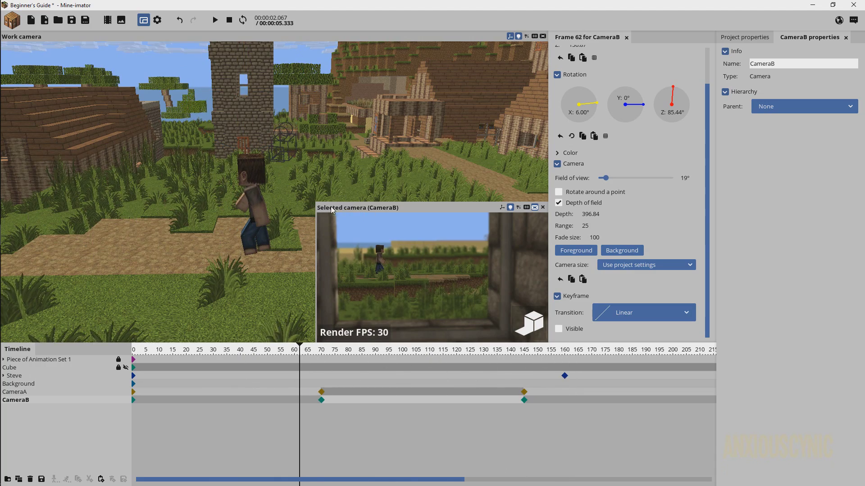
{"action": "left_click", "coordinate": [191, 428]}
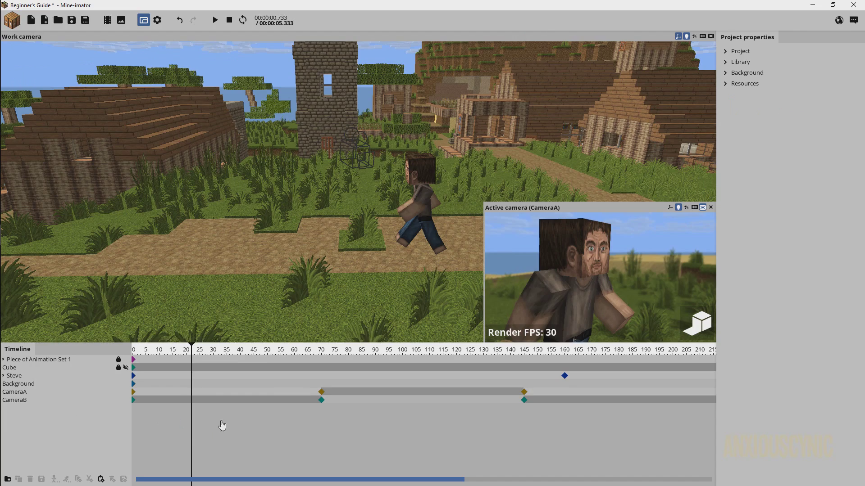
{"action": "left_click_drag", "start_coordinate": [251, 352], "coordinate": [231, 355]}
{"action": "left_click_drag", "start_coordinate": [164, 343], "coordinate": [113, 336]}
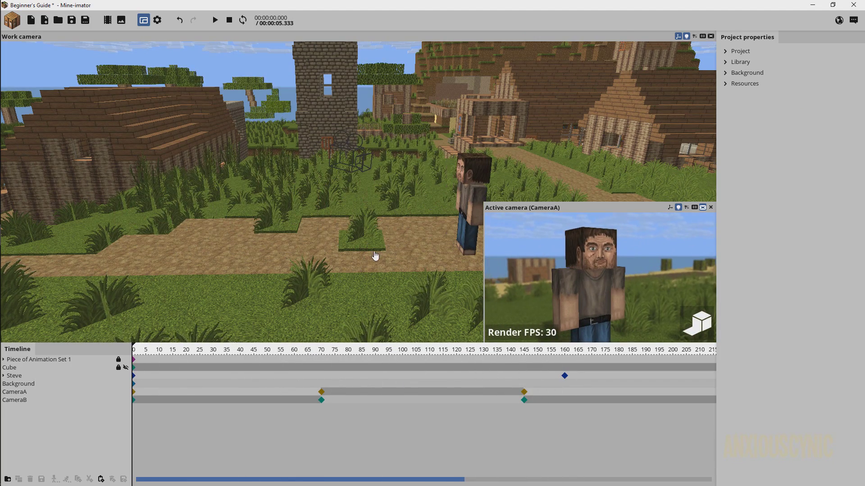